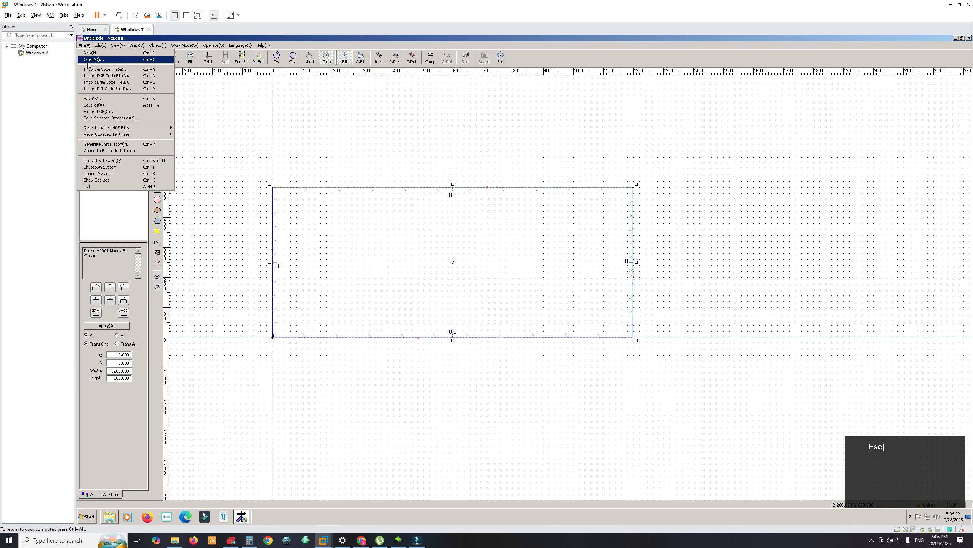
Save the drawing under the file name "basic bench".
left_click(108, 109)
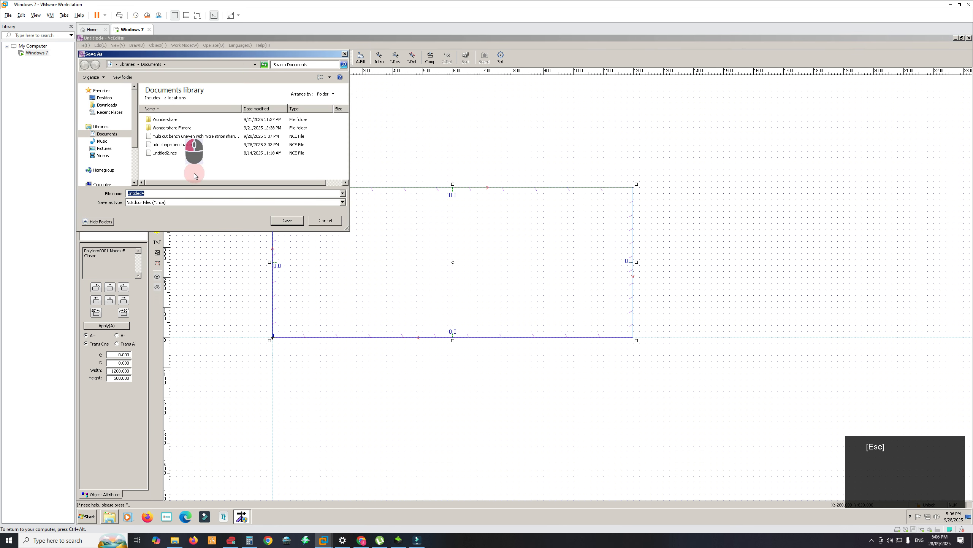
type("basic bench")
left_click(285, 219)
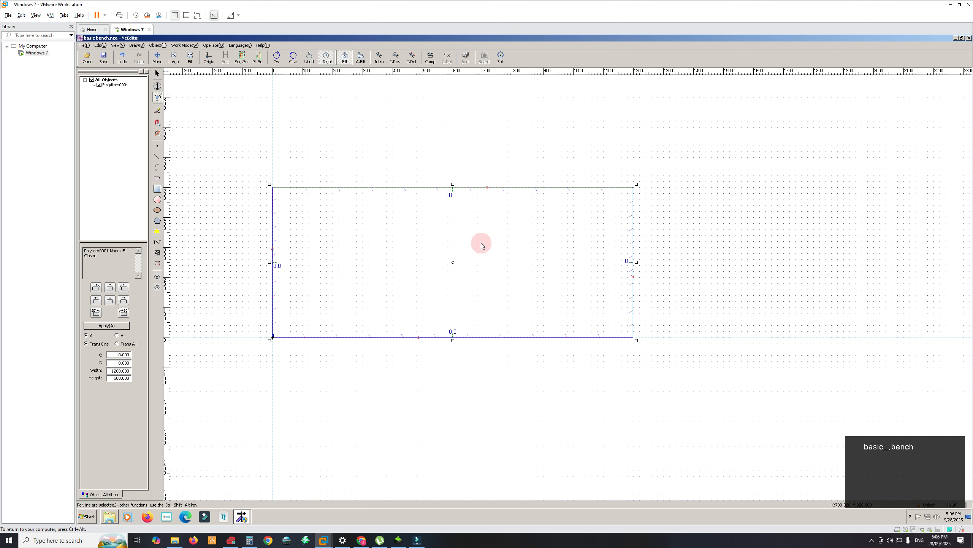
Examine the basic bench job in the NcStudio V10 machine window and return to its drawing in NcEditor.
key("alt+Tab")
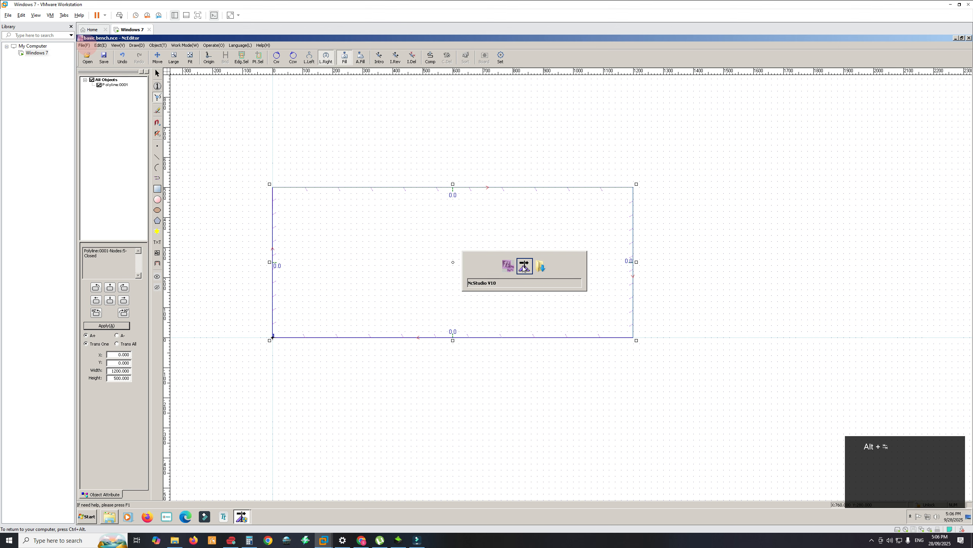
key("alt+Tab")
key("alt+Tab")
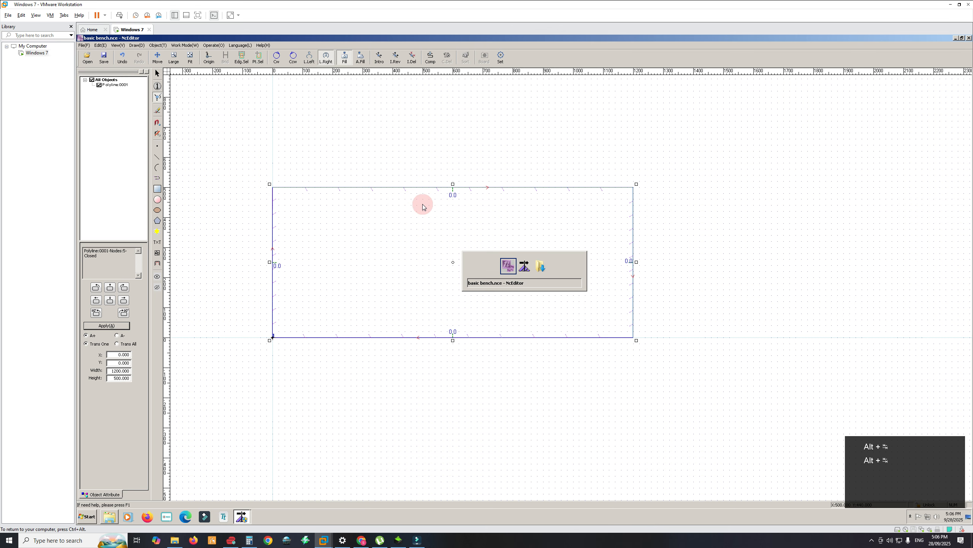
key("alt+Tab")
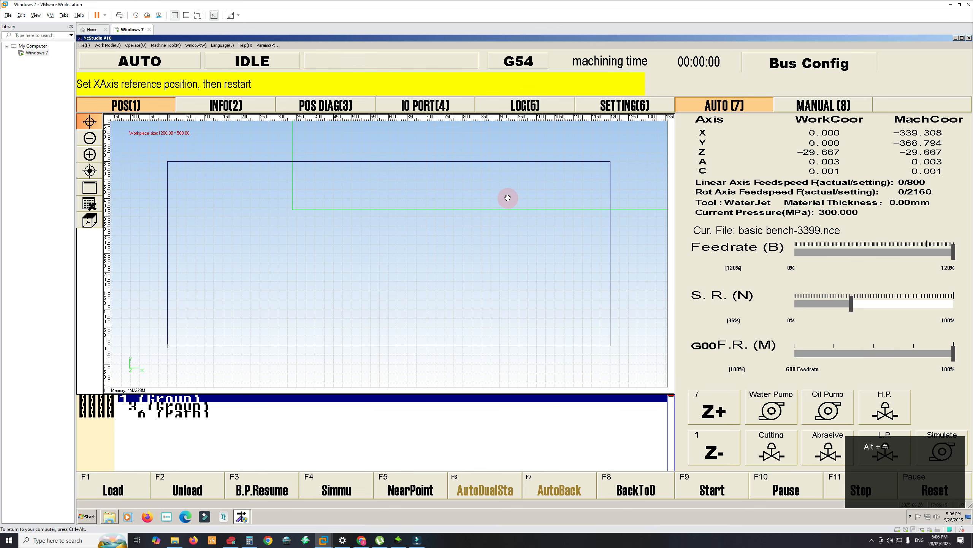
key("alt+Tab")
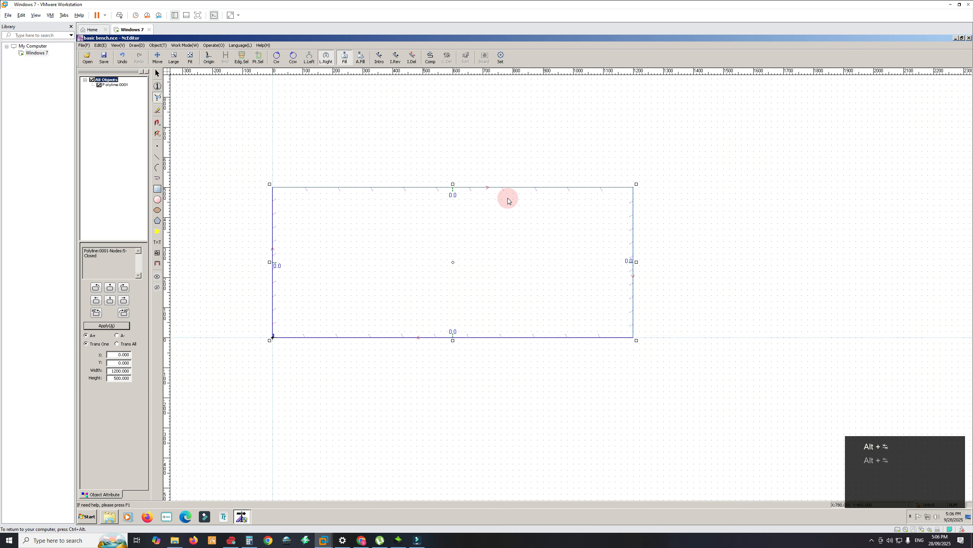
key("alt+Tab")
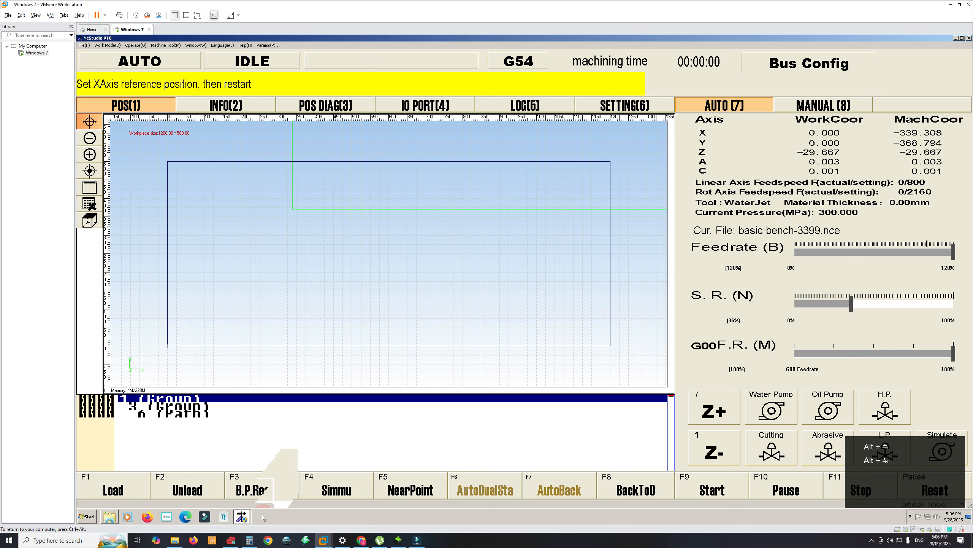
mouse_move(242, 518)
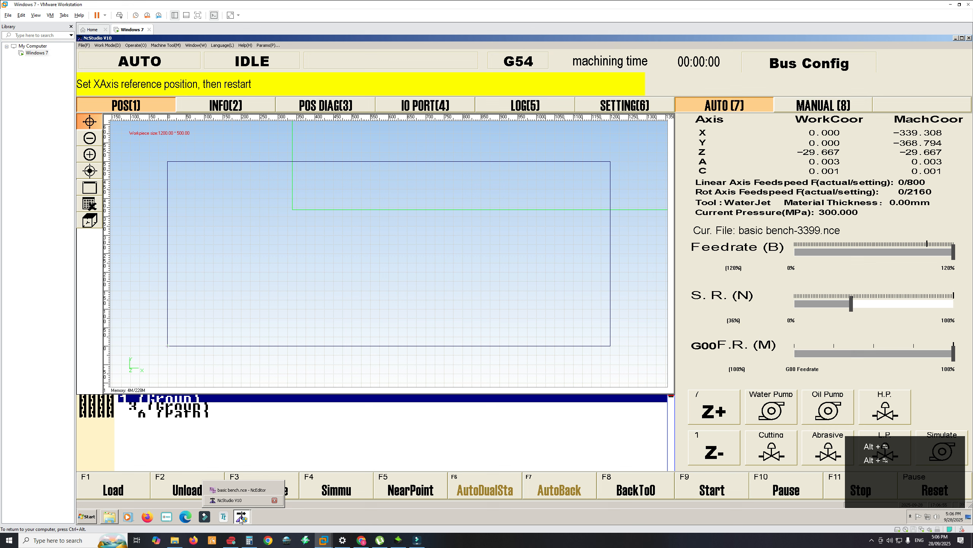
left_click(242, 490)
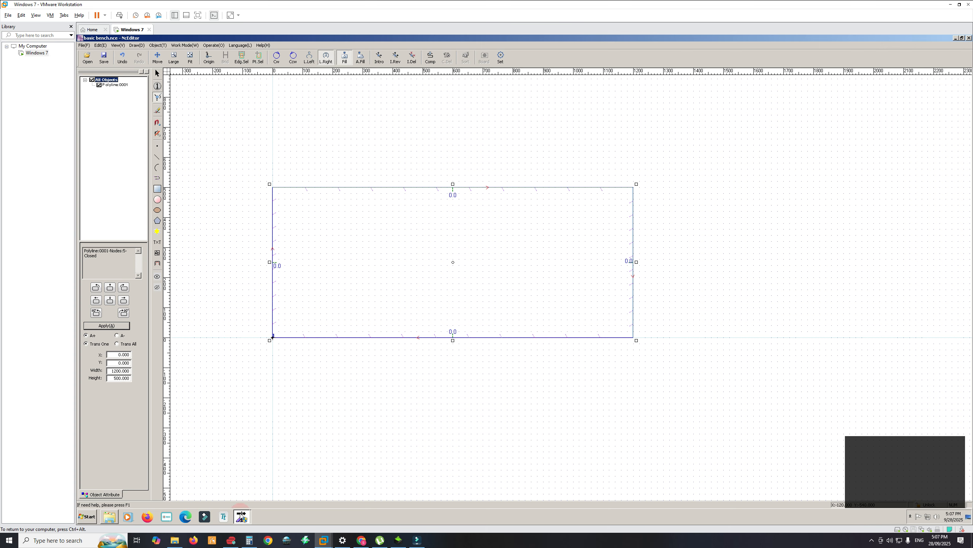
left_click(241, 516)
left_click(238, 500)
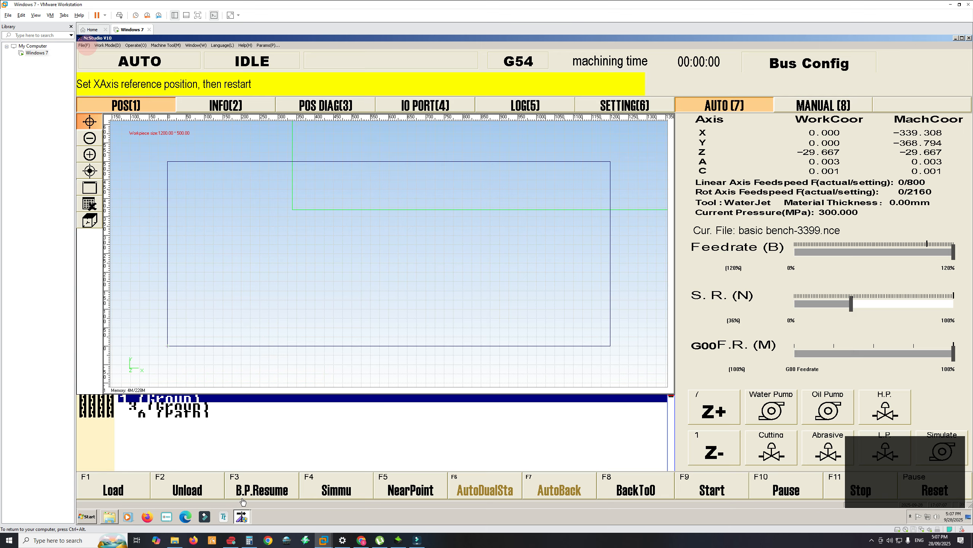
left_click(242, 518)
left_click(243, 489)
left_click(214, 329)
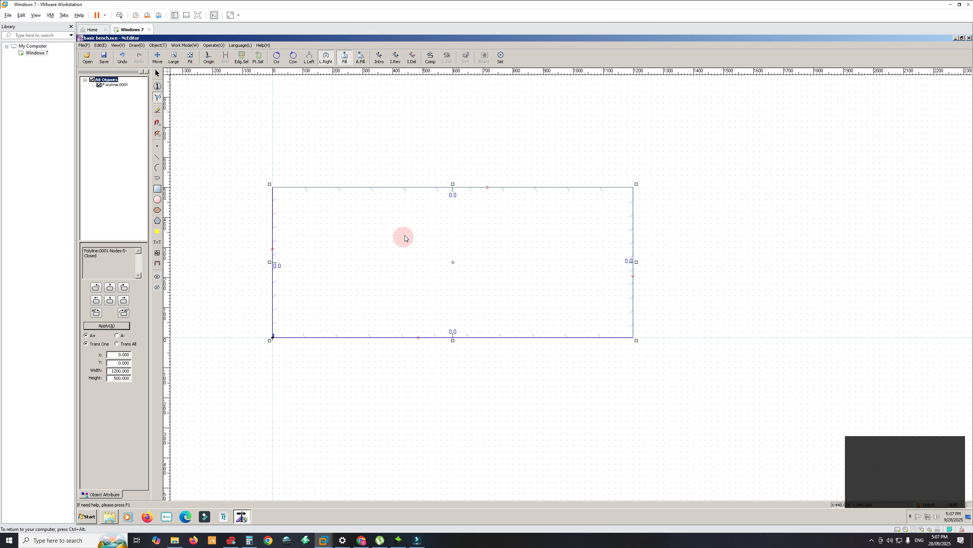
Draw a rectangle about 420 wide and 200 high inside the bench outline, starting at about X 400, Y 140, and deselect it.
left_click(161, 189)
key("Escape")
key("Escape")
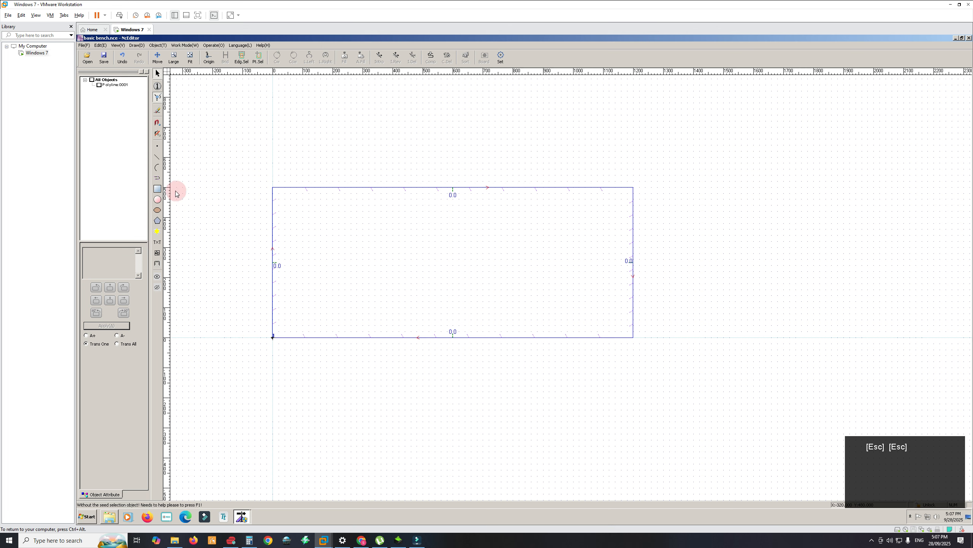
left_click(158, 190)
mouse_move(393, 235)
left_mouse_down()
mouse_move(498, 296)
mouse_move(521, 295)
left_mouse_up()
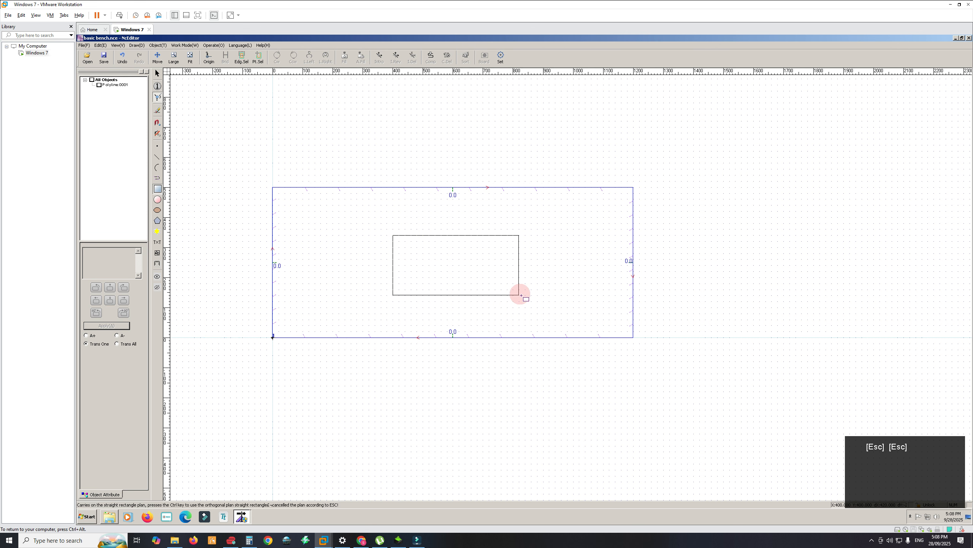
left_click_drag(521, 295, 521, 295)
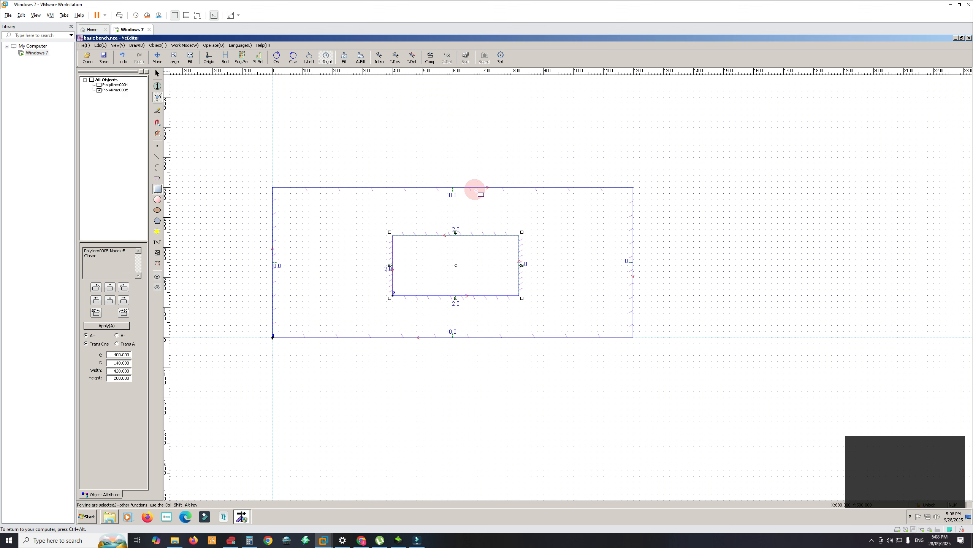
right_click(356, 244)
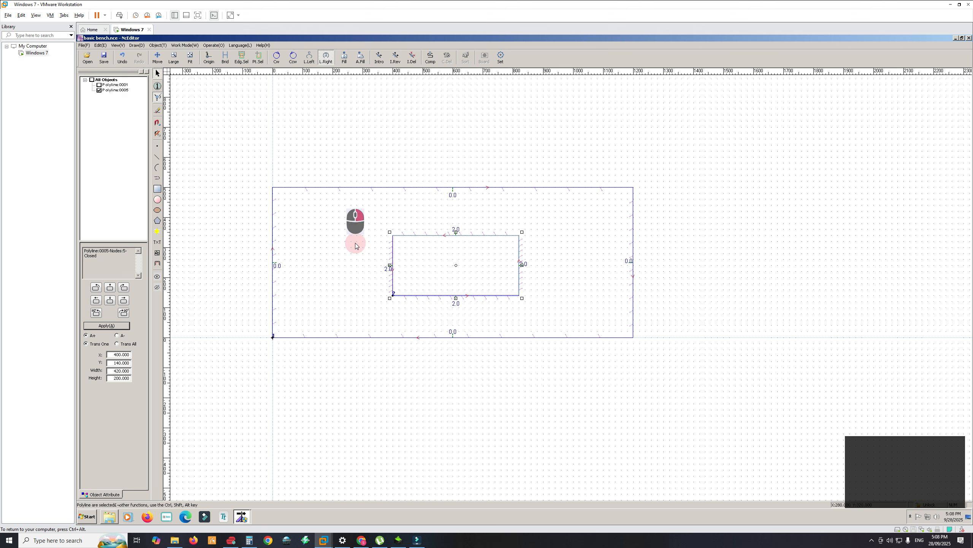
key("Escape")
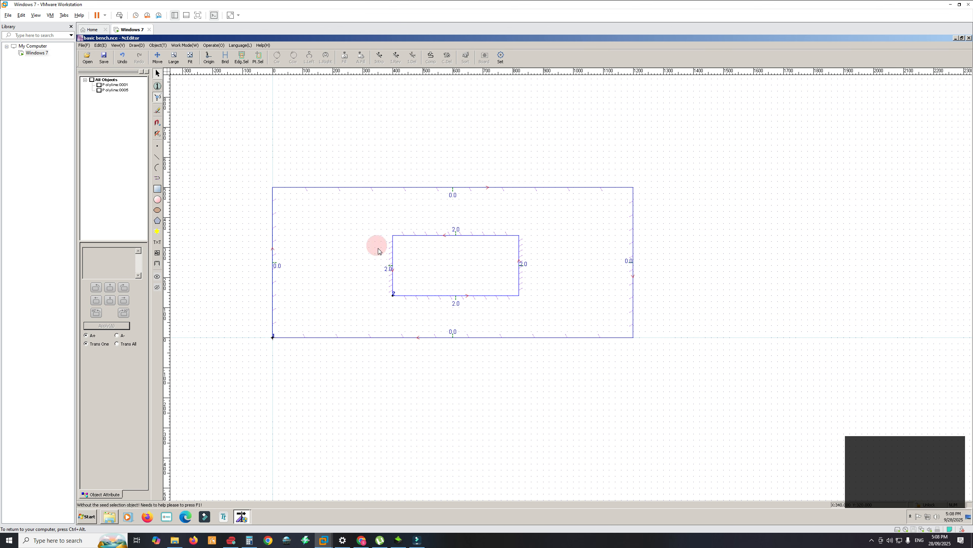
Select the inner rectangle and set the tilt angle of its edges to 0 degrees.
left_click(99, 90)
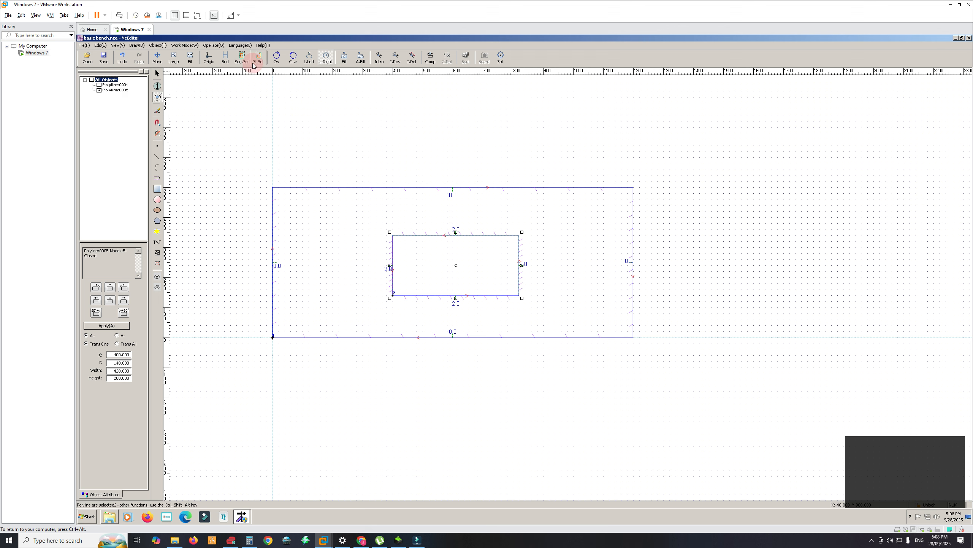
left_click(241, 58)
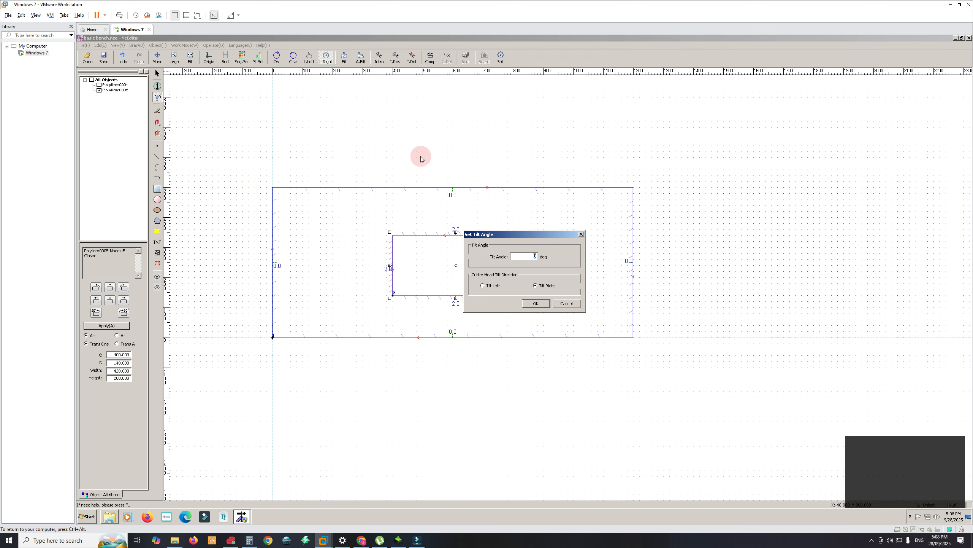
left_click(536, 304)
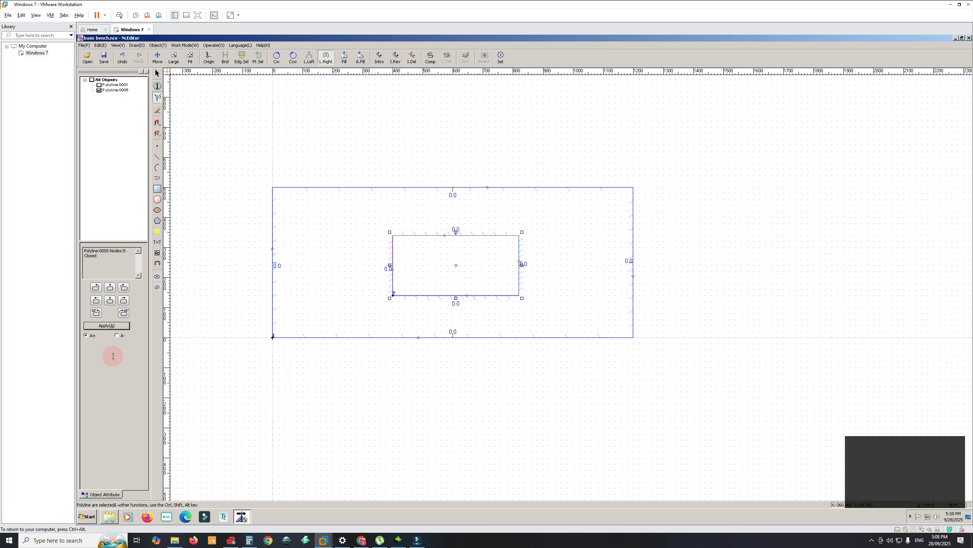
Set the inner rectangle's Y position to 150 and clear the selection.
left_click_drag(113, 362, 128, 363)
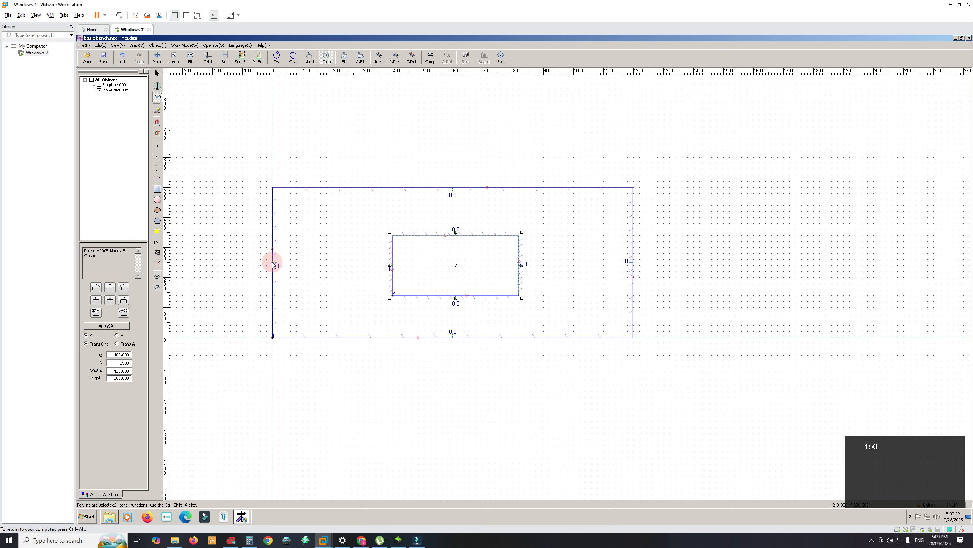
key("Return")
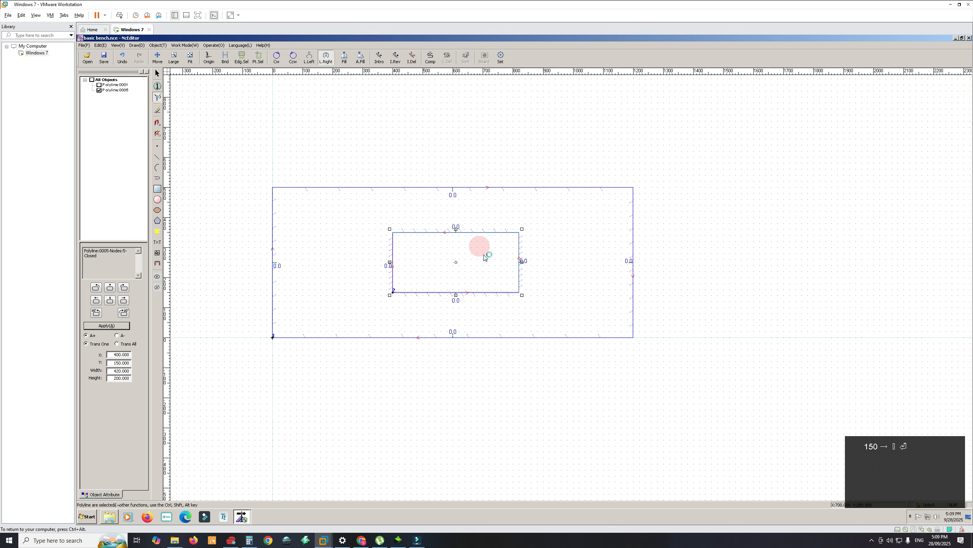
right_click(252, 280)
key("Escape")
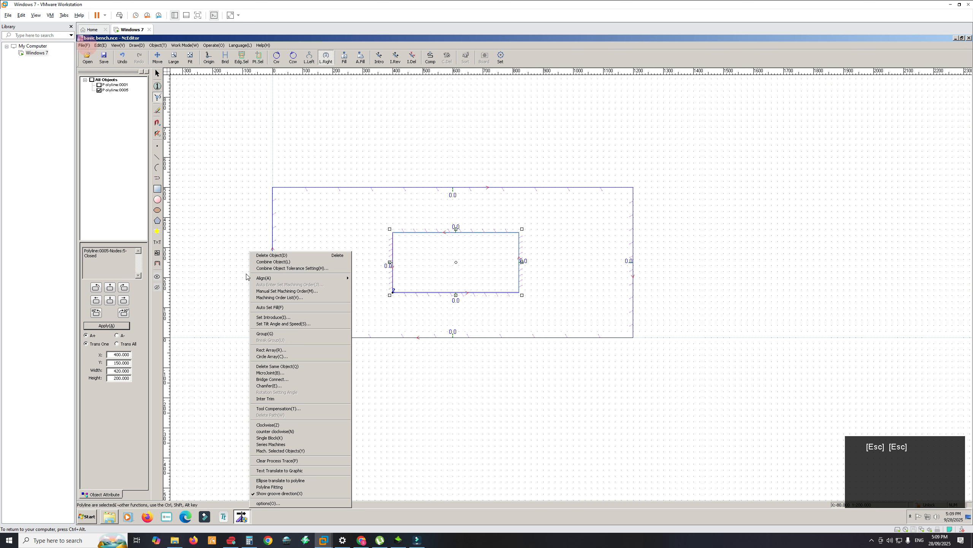
key("Escape")
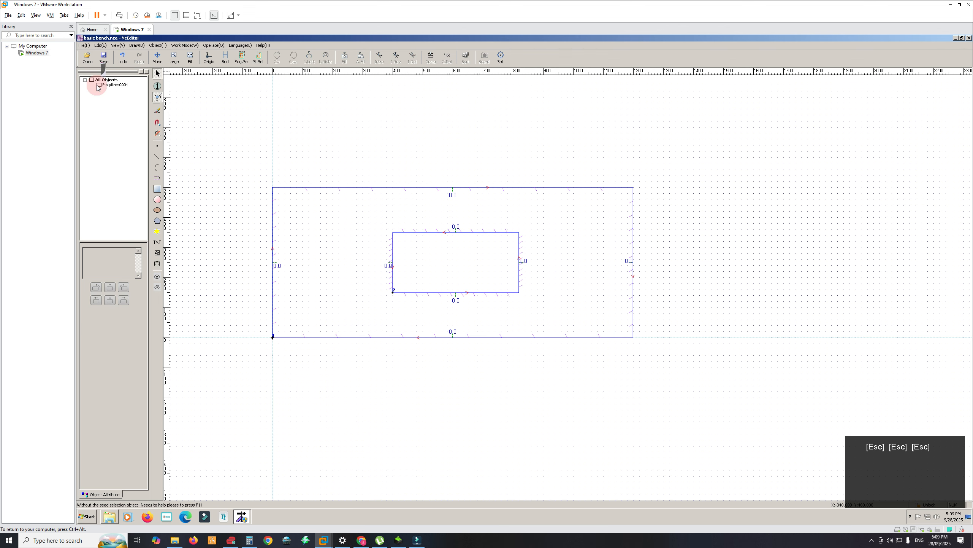
Select only the inner rectangle, leaving the bench outline unselected, and set its X position to 390.
left_click(99, 84)
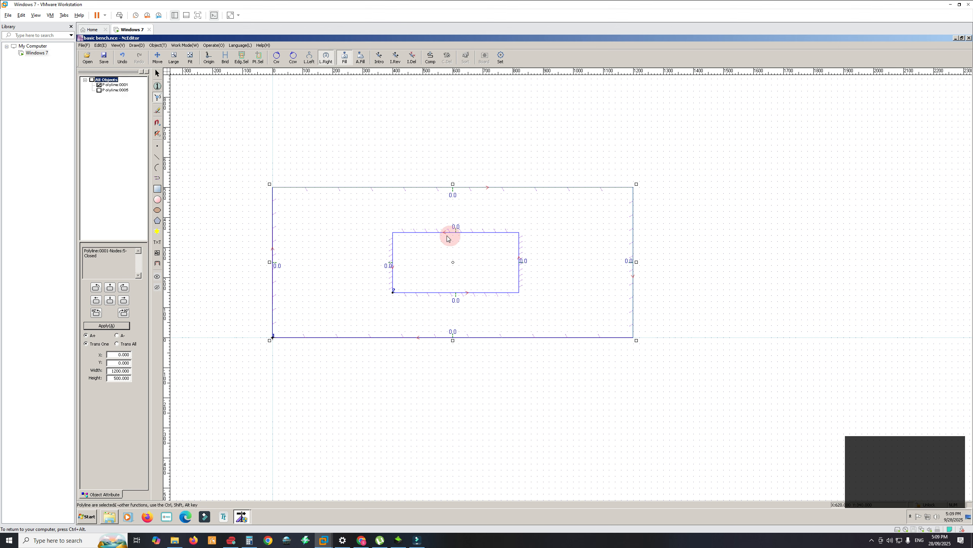
left_click(99, 89)
left_click(112, 91)
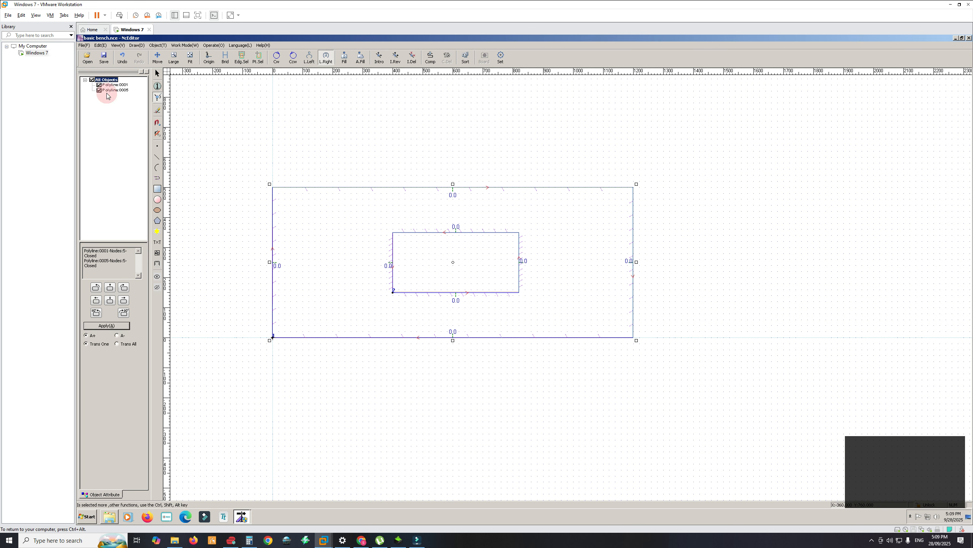
left_click(99, 85)
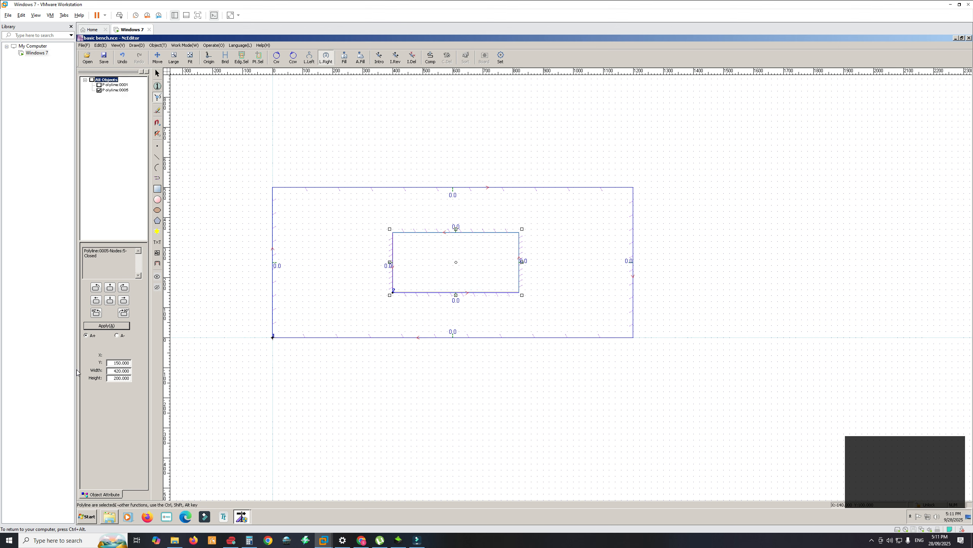
left_click(116, 354)
left_click_drag(116, 354, 138, 357)
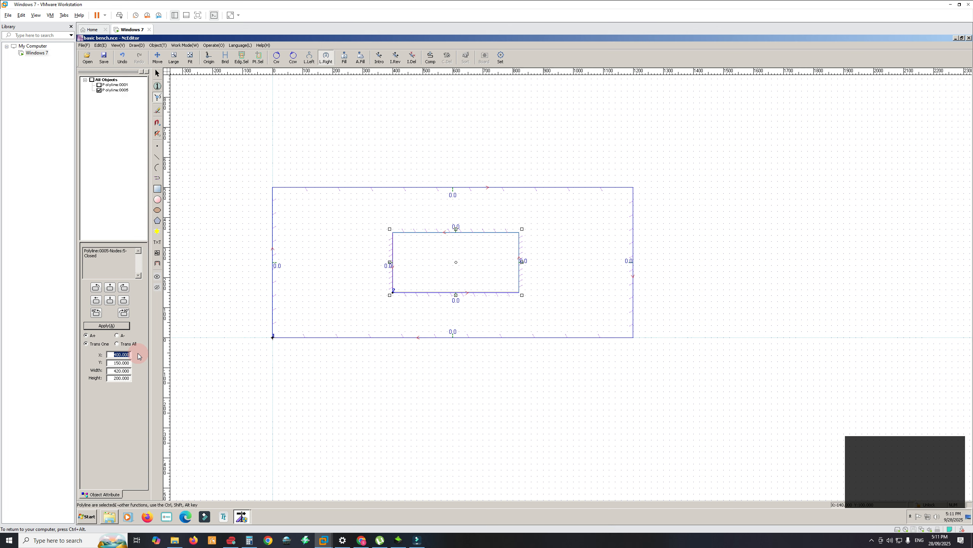
type("390")
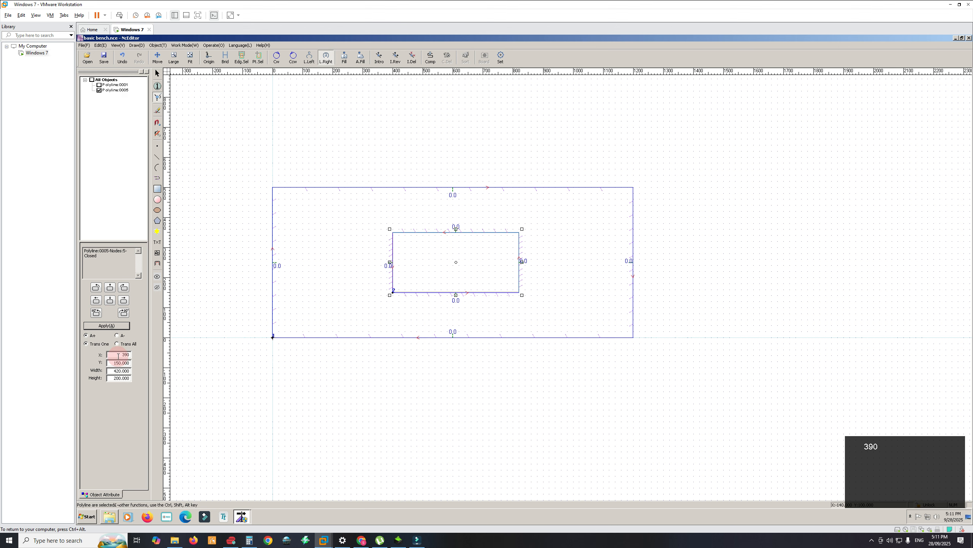
double_click(117, 356)
left_click_drag(118, 355, 144, 353)
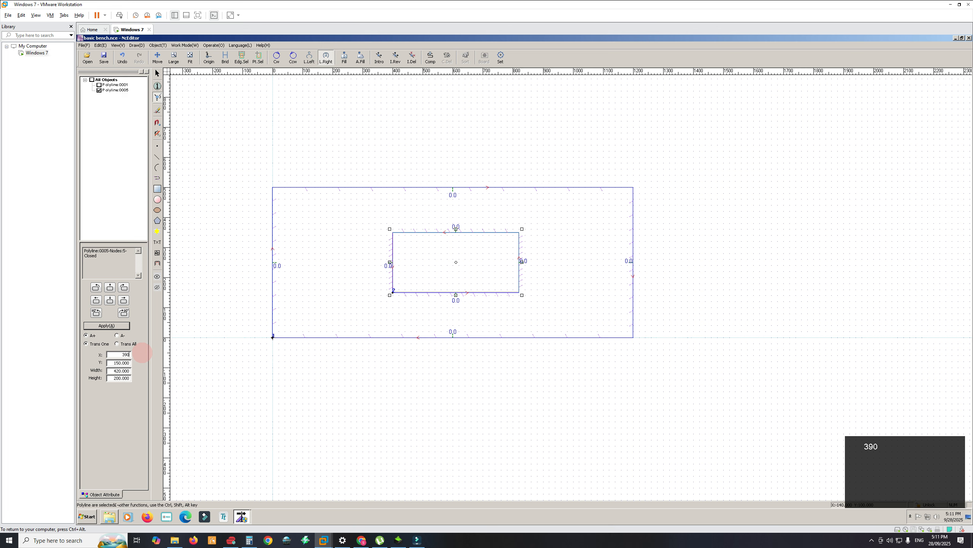
key("Return")
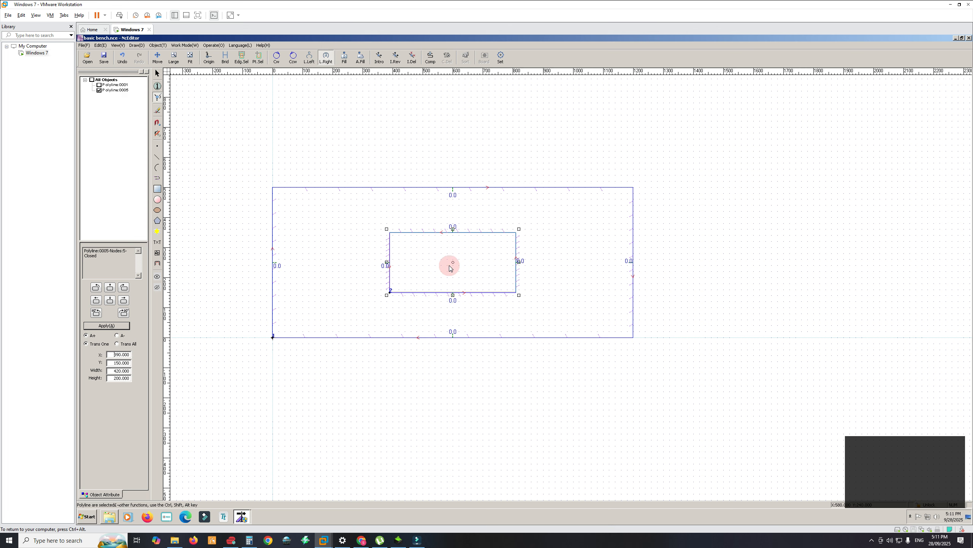
Try moving the inner rectangle up by setting its Y position to 160.
left_click_drag(114, 363, 147, 365)
key("Escape")
left_click(118, 363)
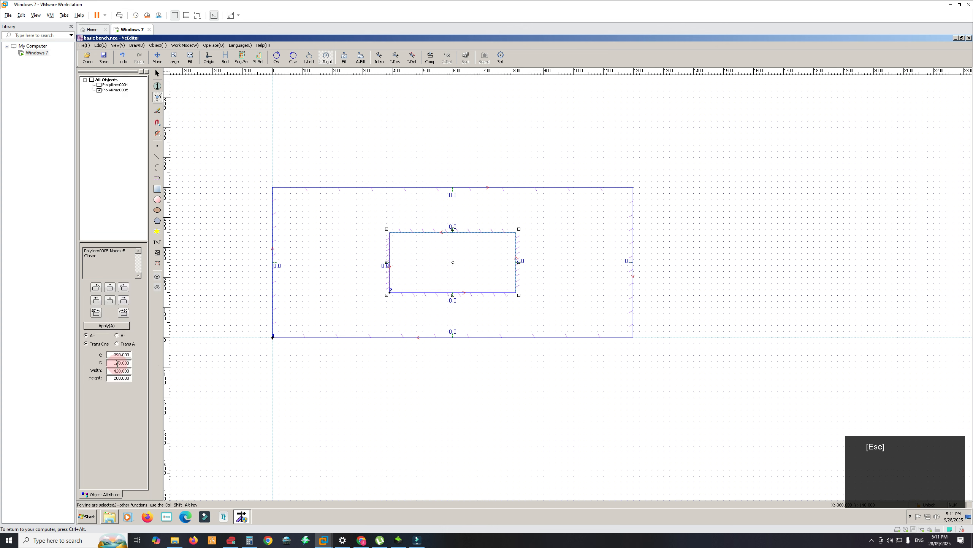
mouse_move(117, 364)
left_mouse_down()
mouse_move(120, 338)
mouse_move(120, 374)
left_mouse_up()
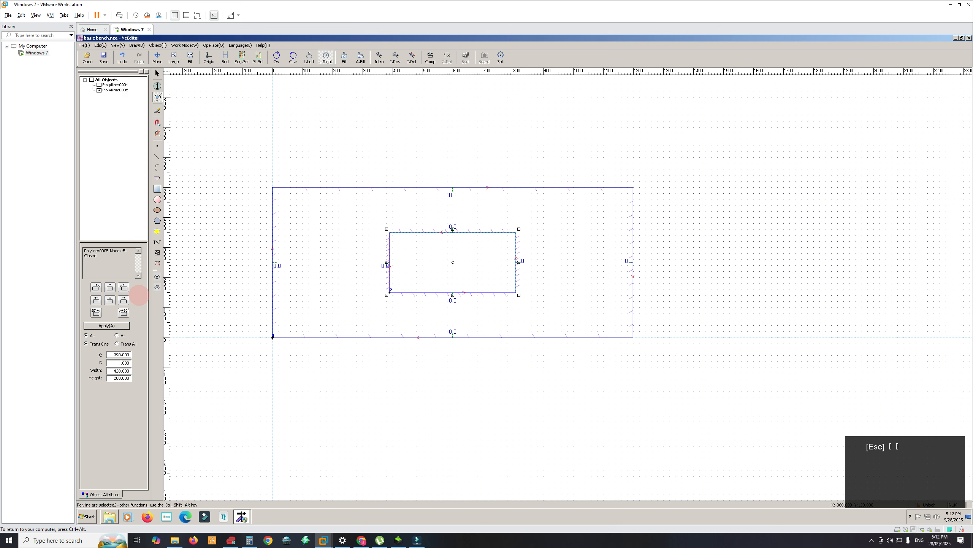
key("Return")
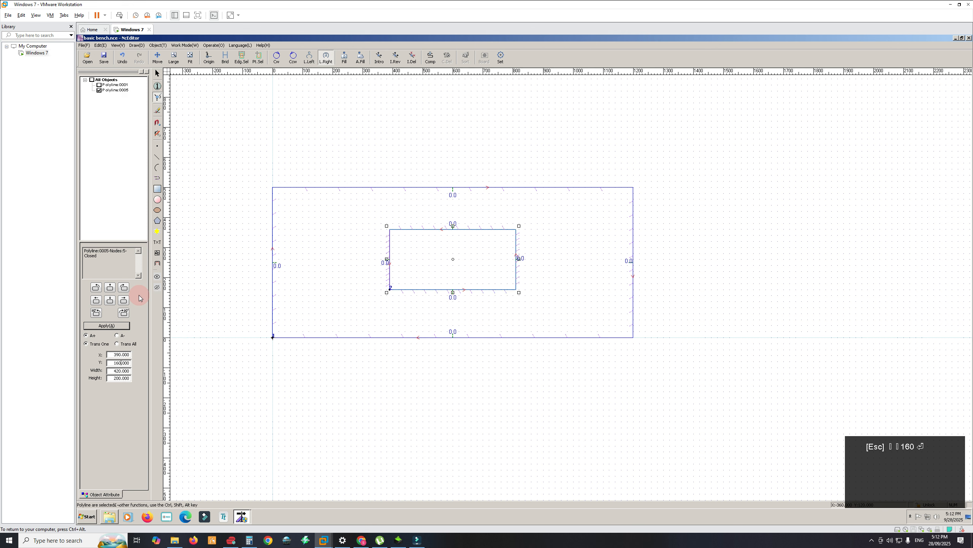
Set the inner rectangle's Y position to 140.
left_click_drag(112, 362, 138, 365)
type("140")
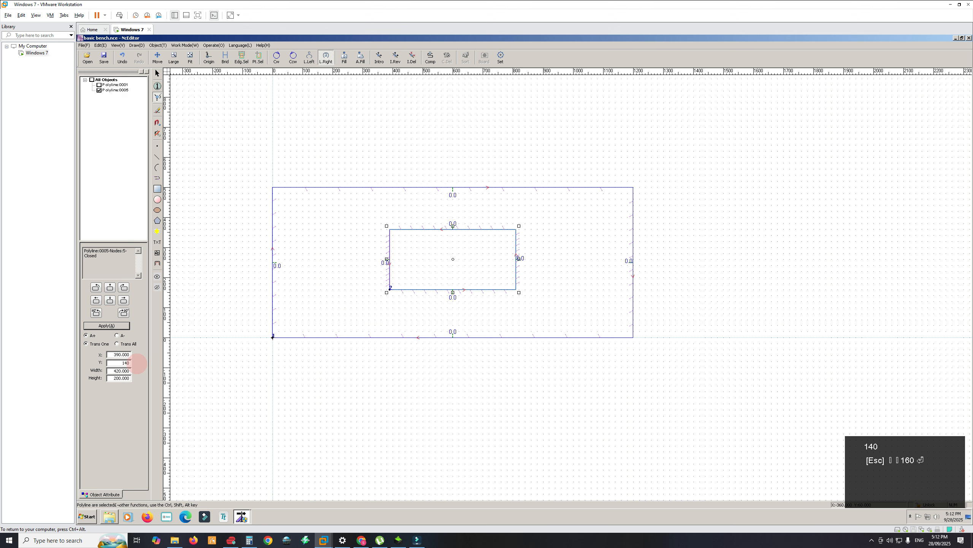
key("Return")
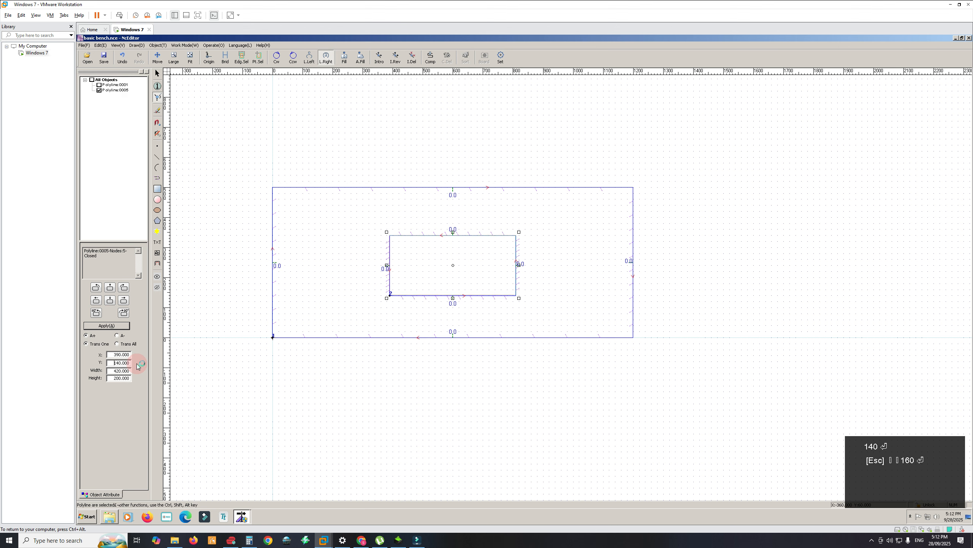
Leave the Y position entry and clear the selection of the inner rectangle.
left_click(113, 363)
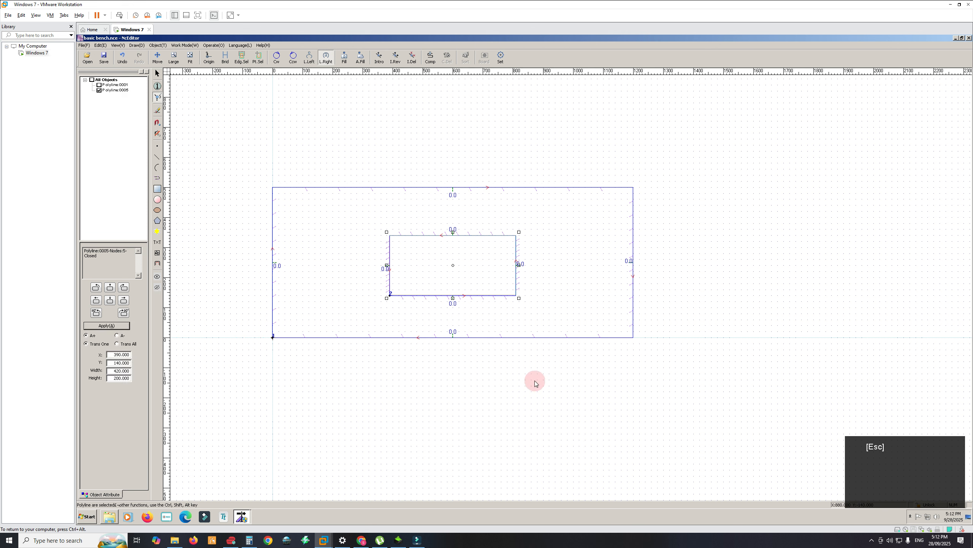
right_click(277, 352)
key("Escape")
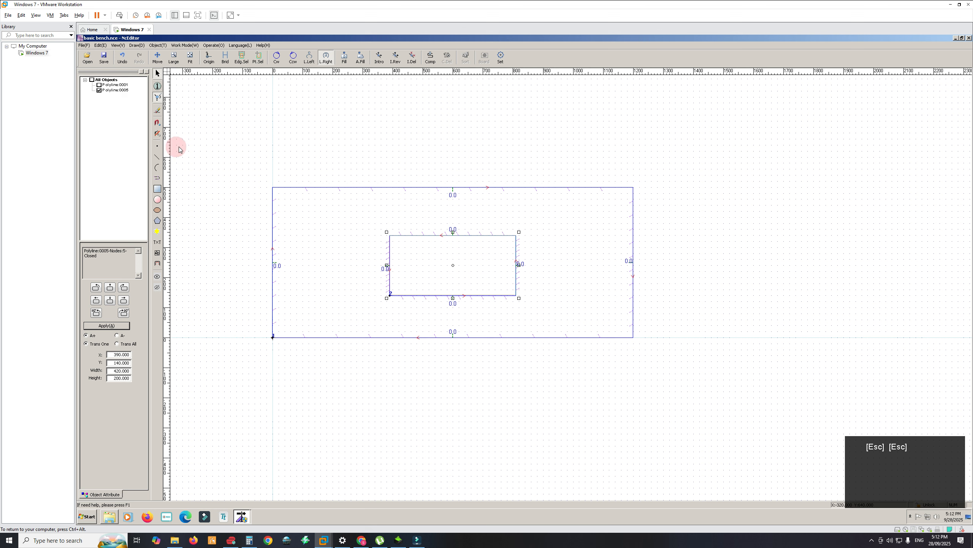
right_click(208, 150)
key("Escape")
key("Escape")
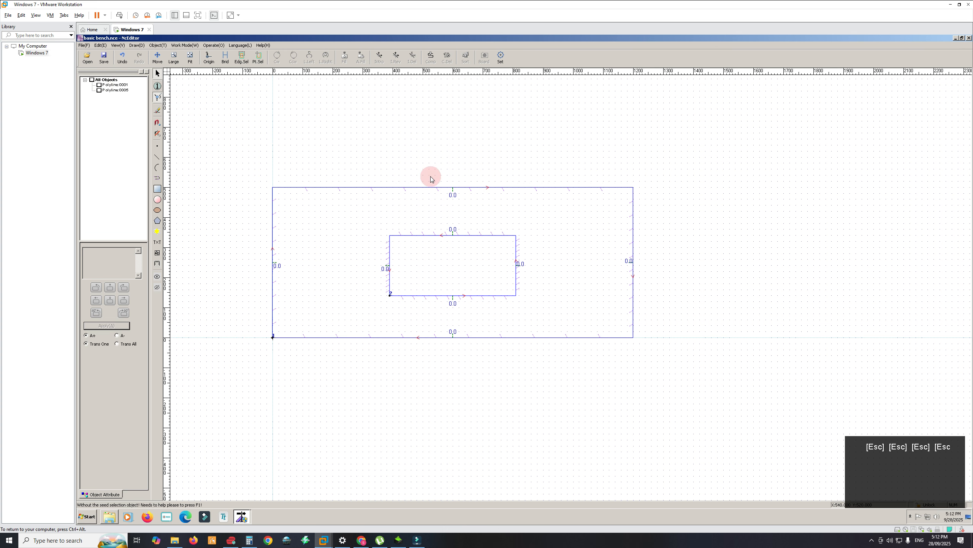
Round the inner rectangle's upper-left corner with a 30 mm radius fillet in two-edges mode.
right_click(420, 141)
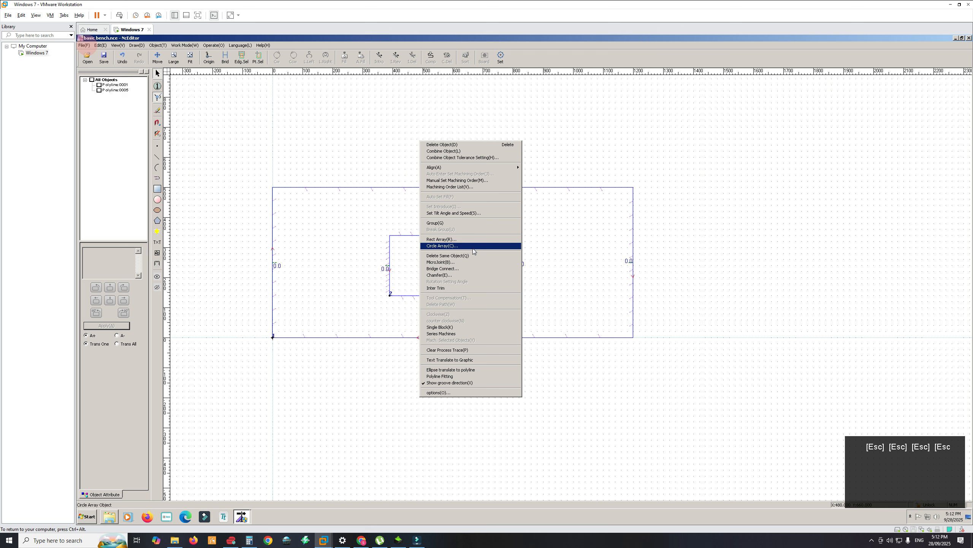
left_click(458, 275)
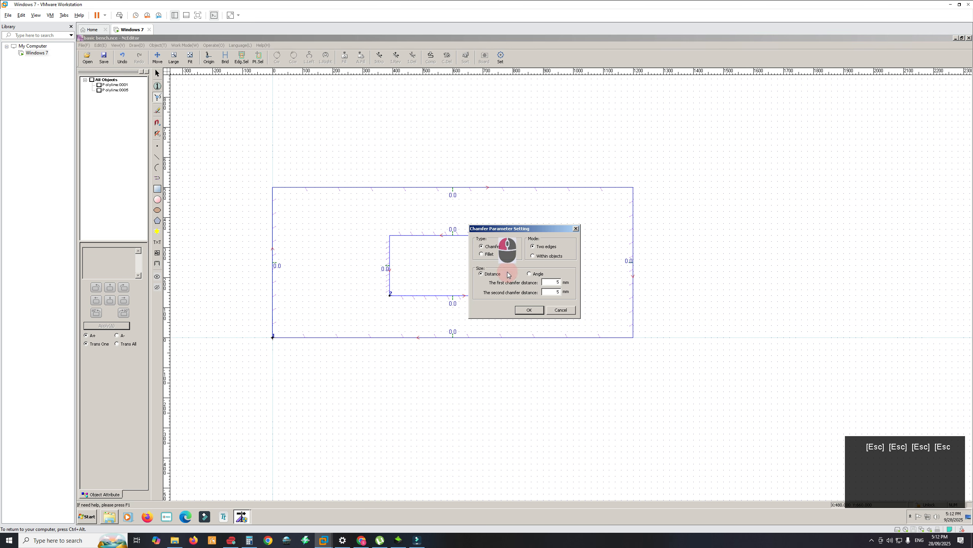
left_click(482, 254)
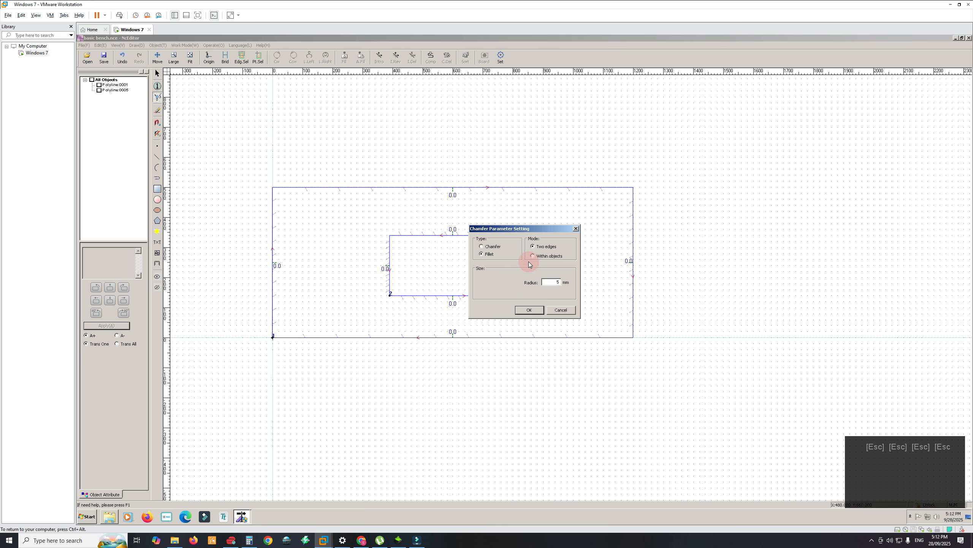
left_click_drag(545, 282, 568, 283)
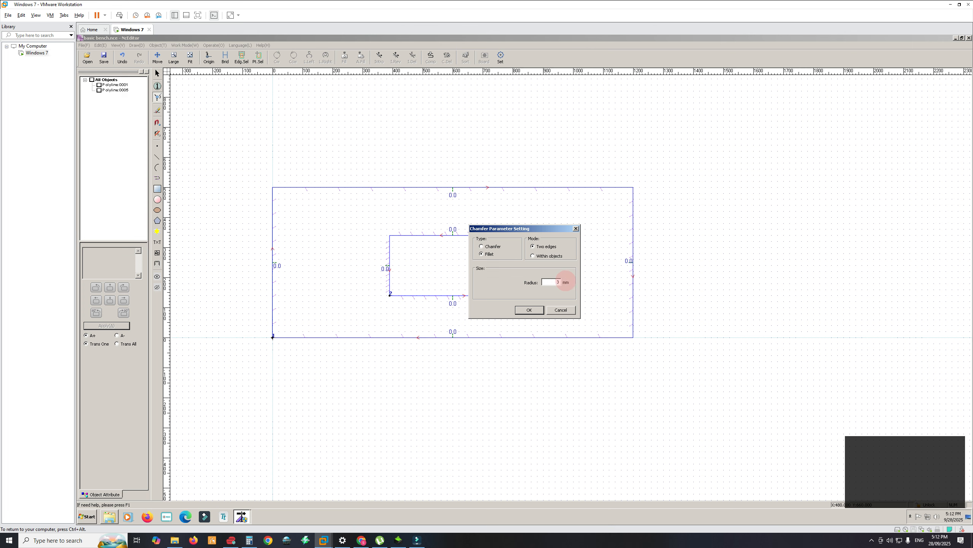
left_click(531, 314)
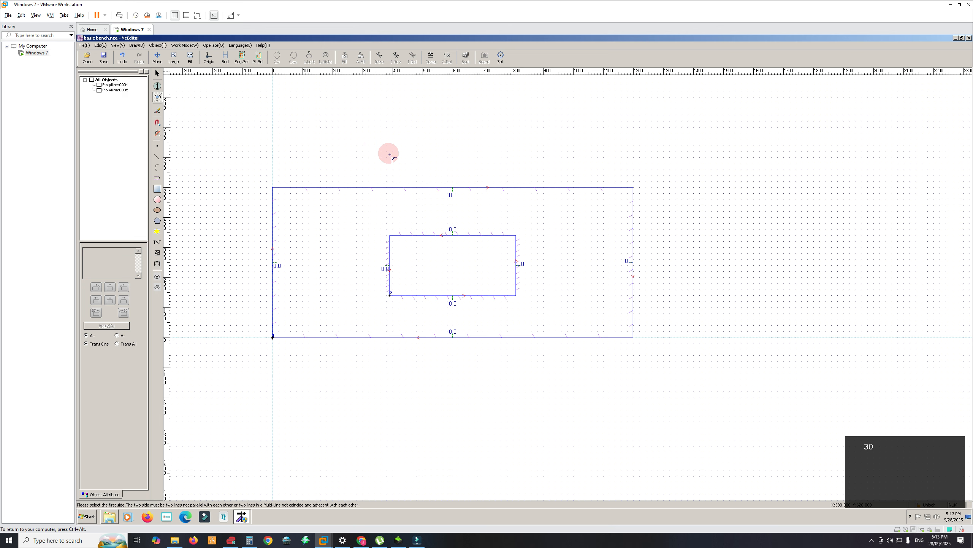
left_click(403, 236)
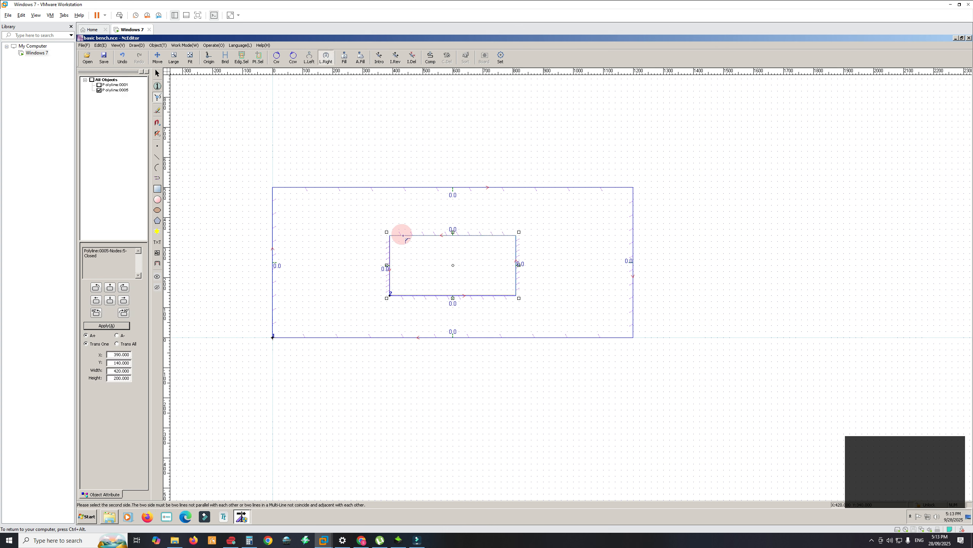
left_click(390, 250)
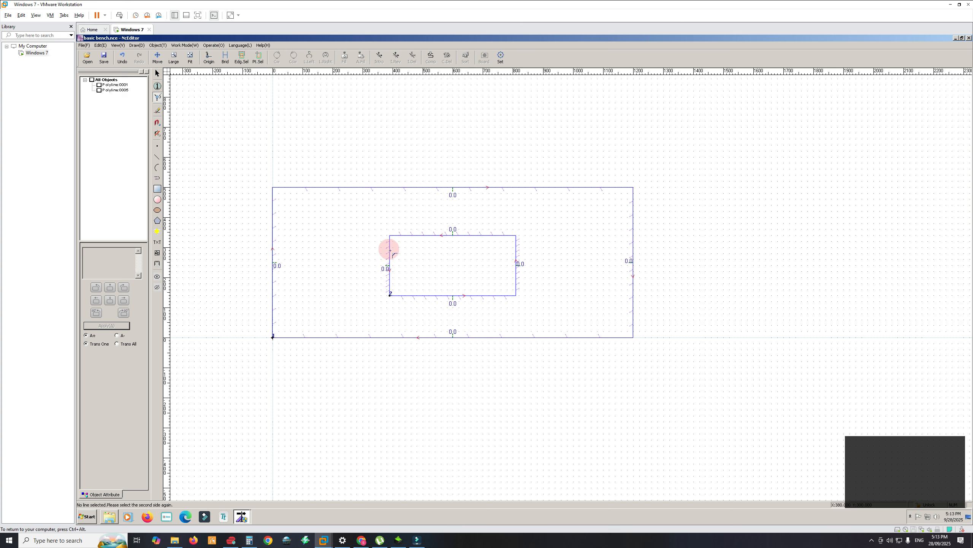
left_click(402, 235)
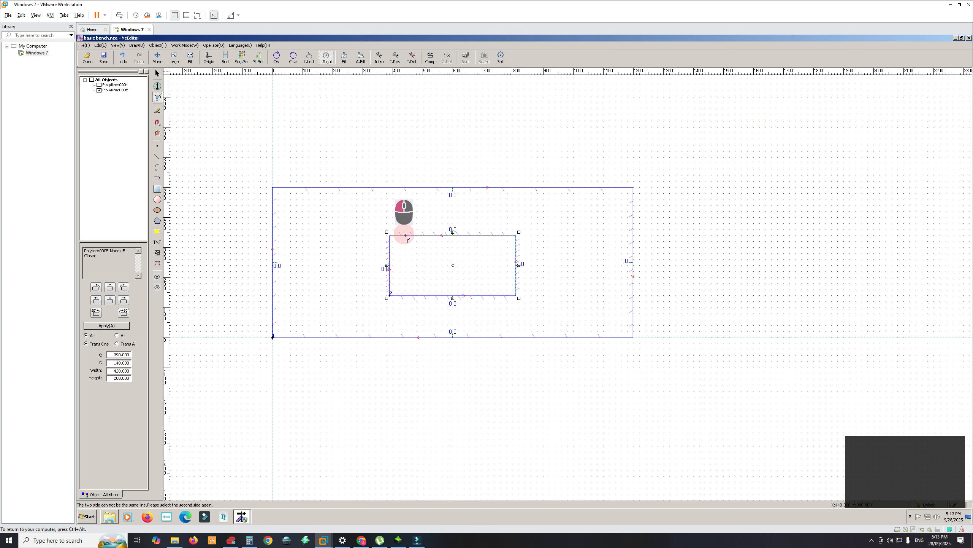
left_click(390, 247)
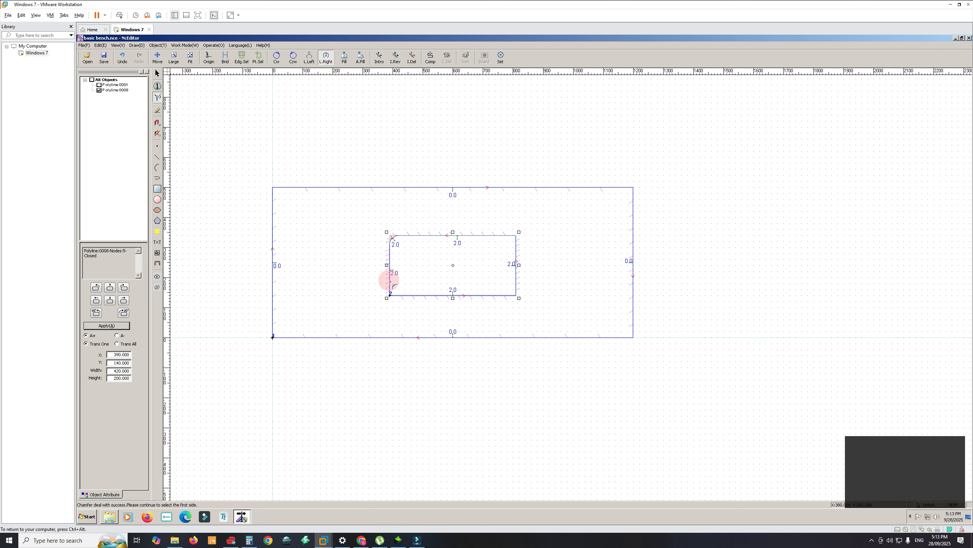
Apply the same fillet to the inner rectangle's lower-left, lower-right and upper-right corners, finish the command and clear the selection.
scroll(390, 281, "up", 4)
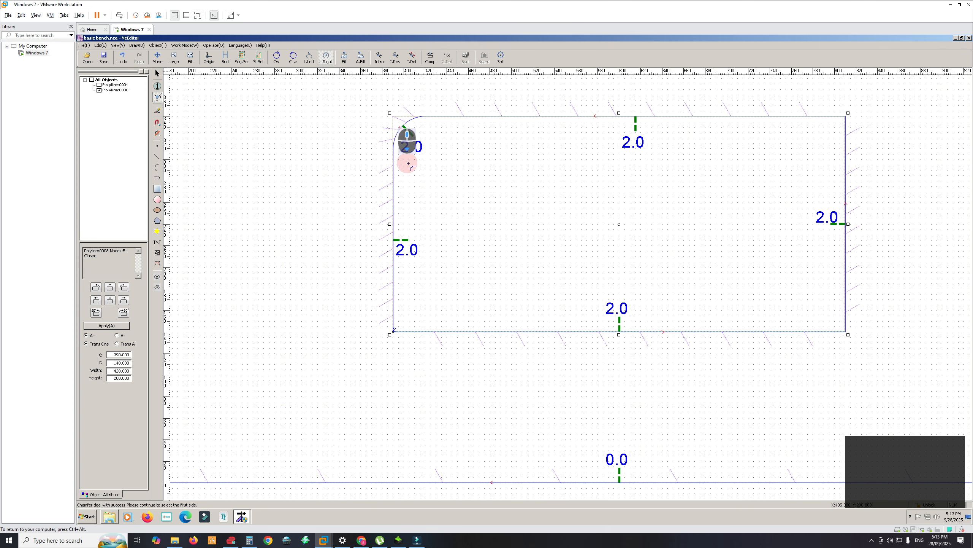
left_click(392, 298)
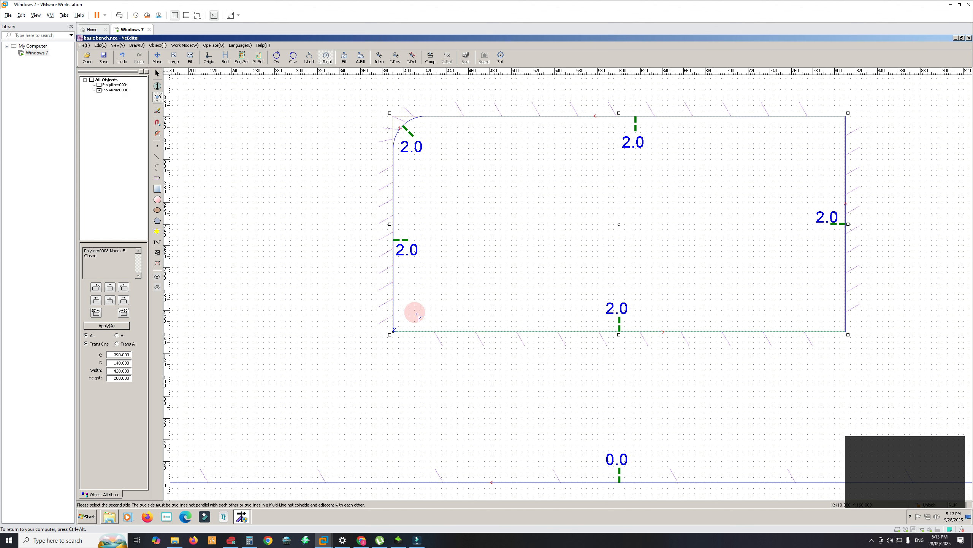
left_click(439, 332)
left_click(807, 332)
left_click(845, 287)
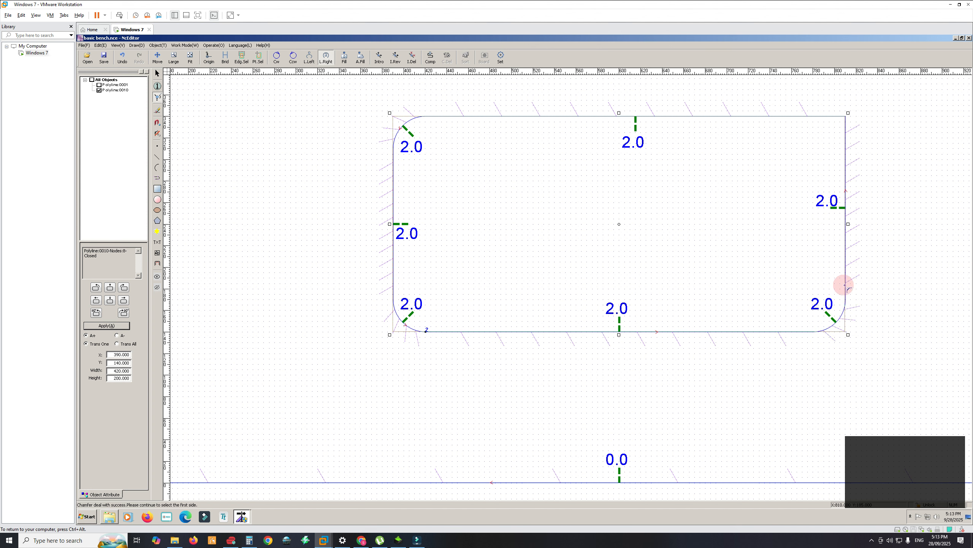
left_click(845, 141)
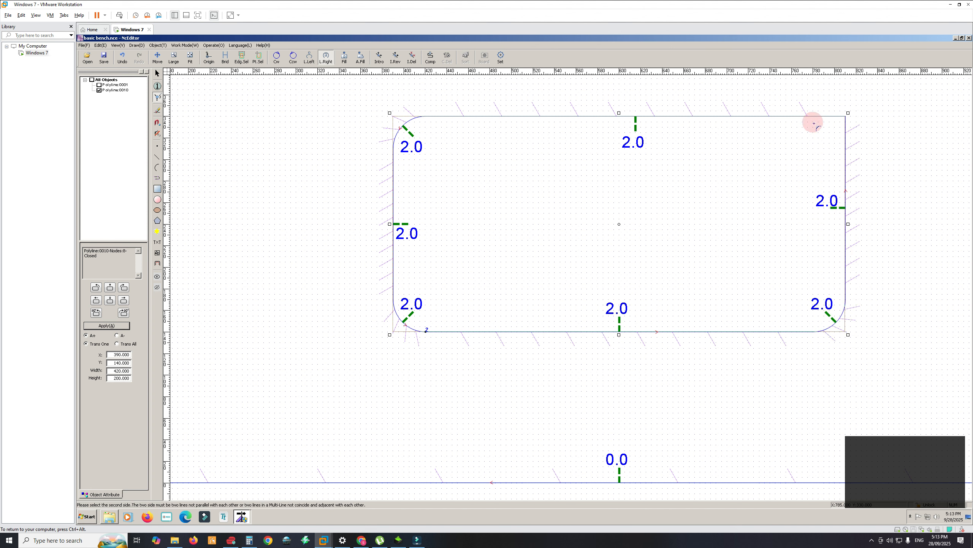
left_click(802, 116)
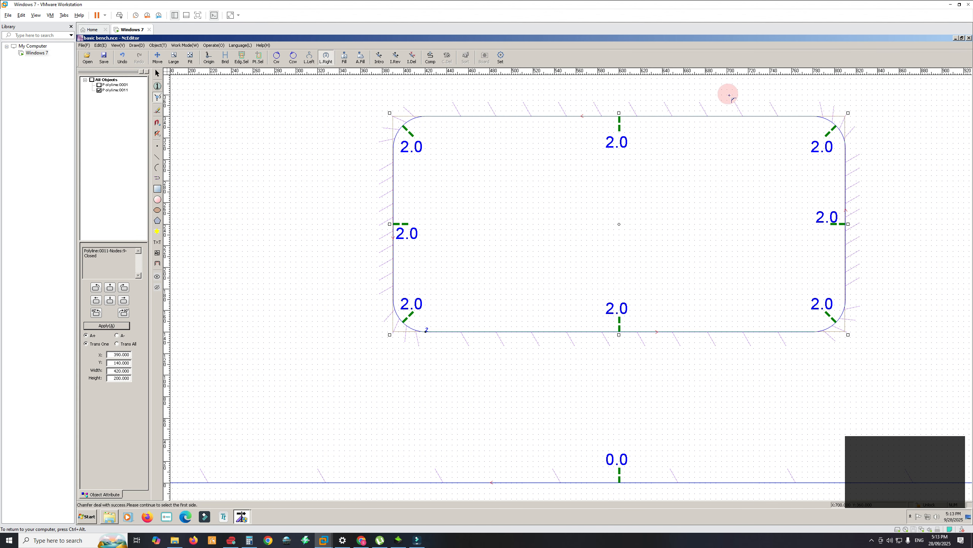
right_click(692, 99)
key("Escape")
key("Escape")
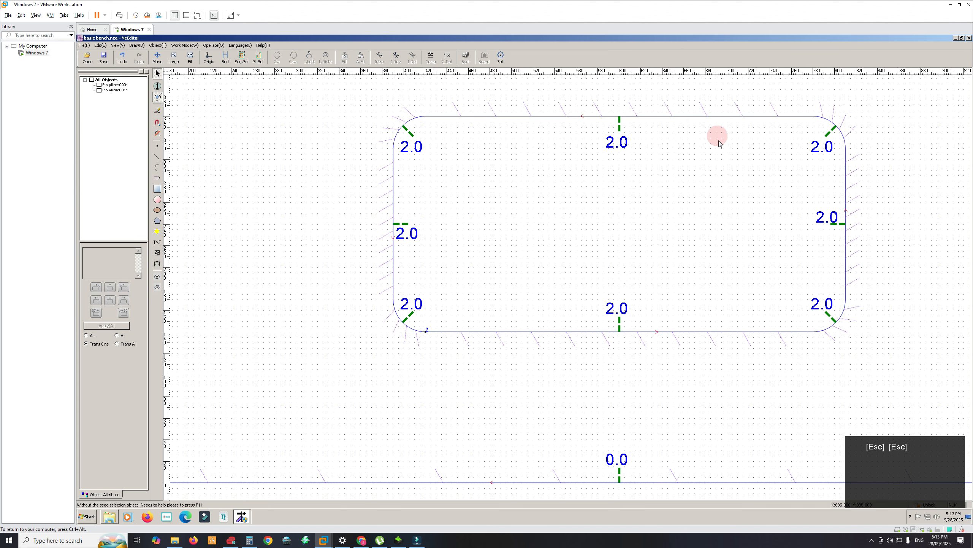
Select the rounded inner rectangle and set its tilt angle to 0 degrees with the cutter head tilting right.
scroll(718, 235, "up", 2)
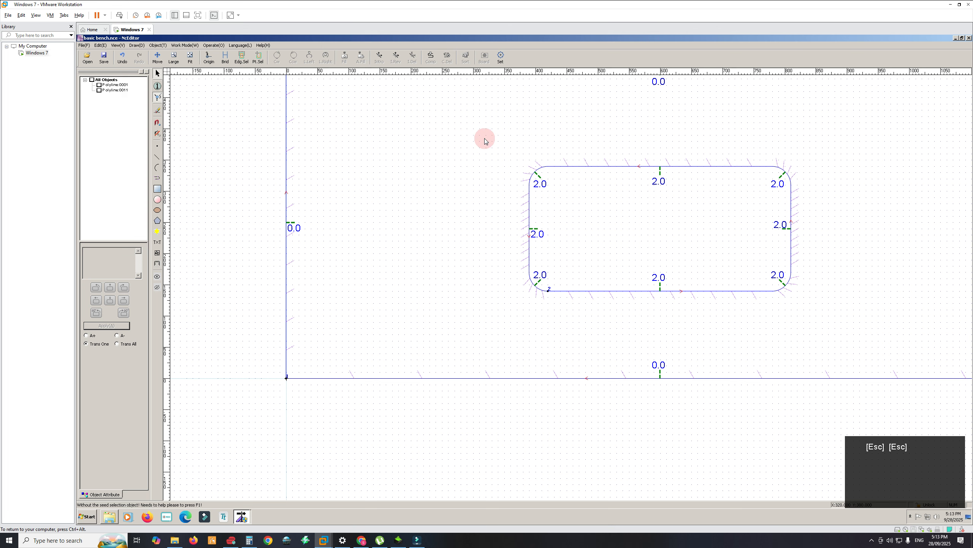
left_click(99, 91)
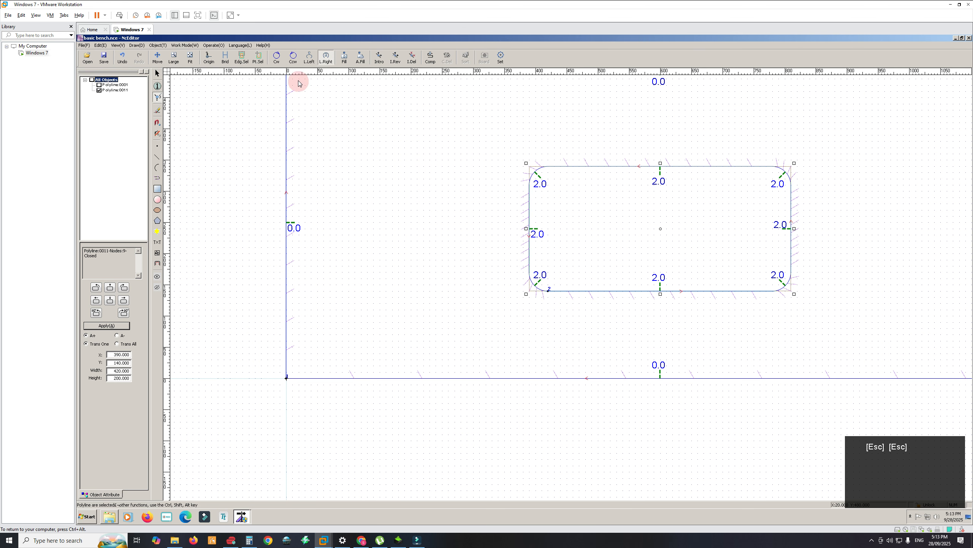
left_click(241, 57)
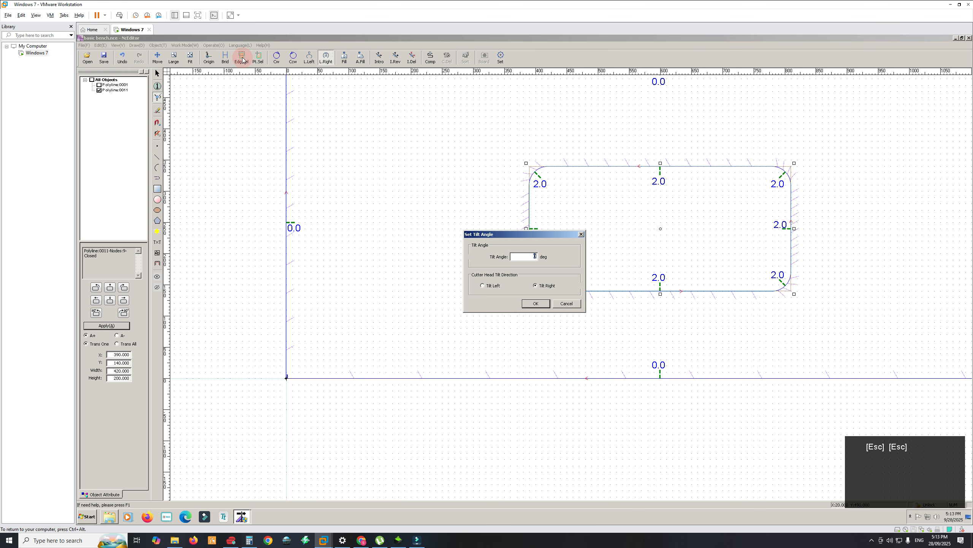
left_click(541, 304)
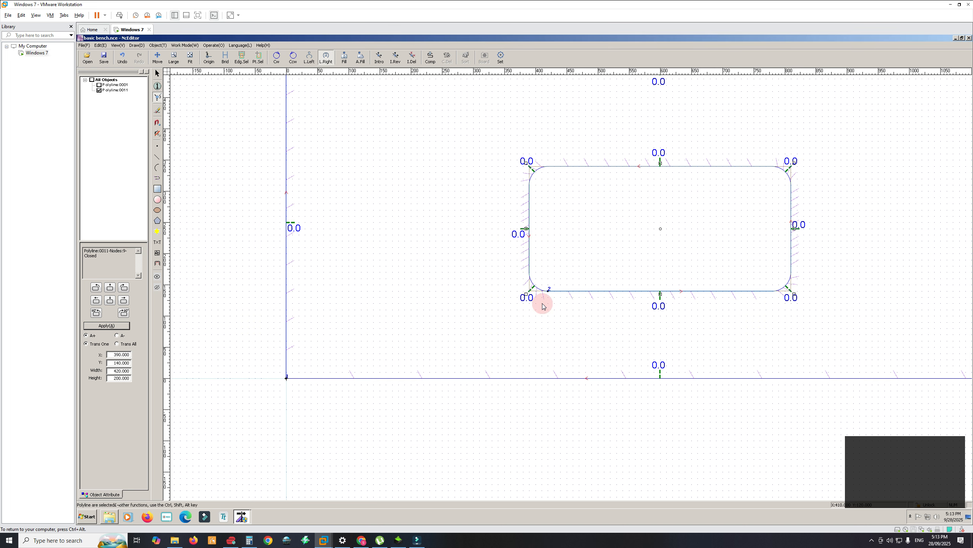